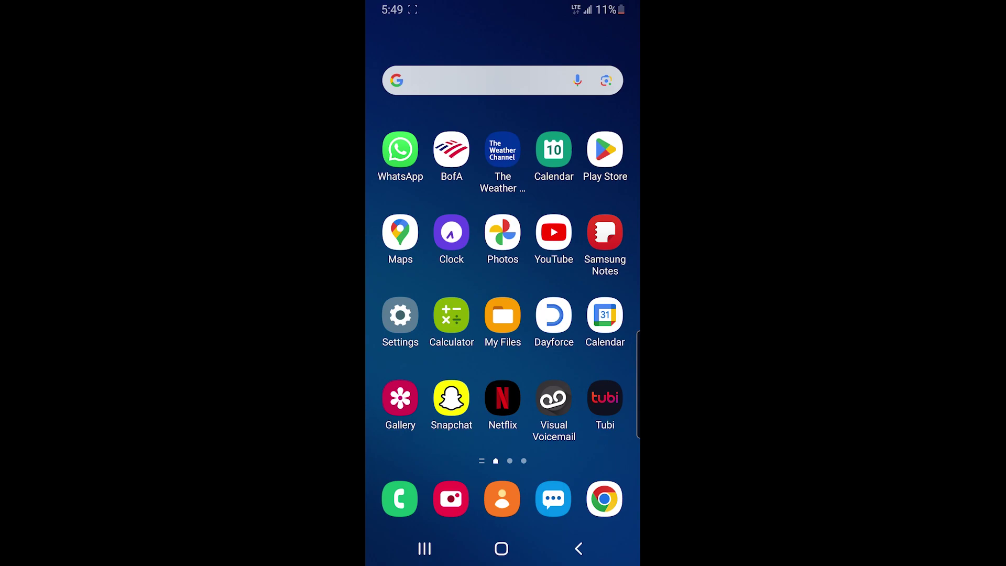
Open Google Calendar and go to Saturday, April 20, 2024
click(605, 315)
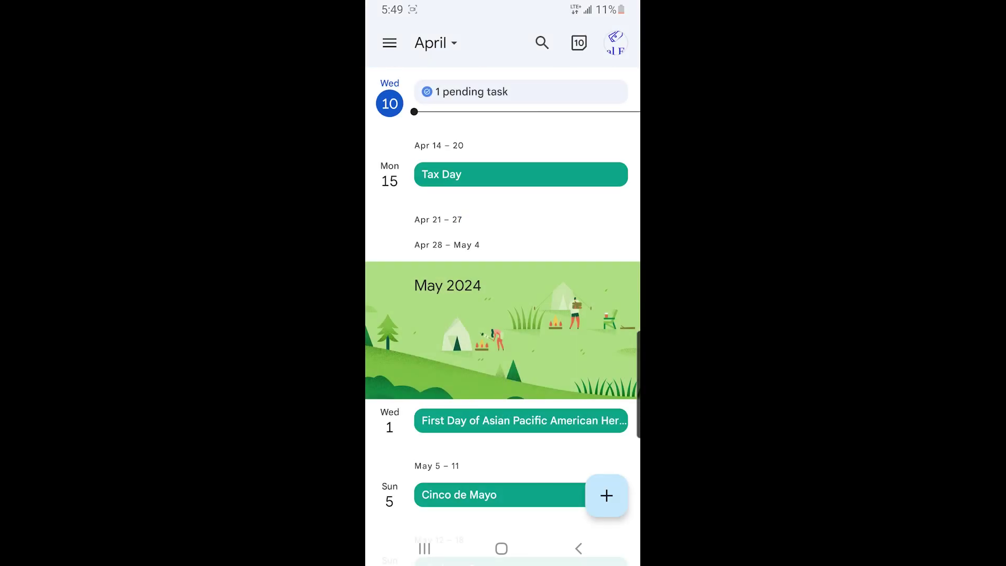
click(434, 42)
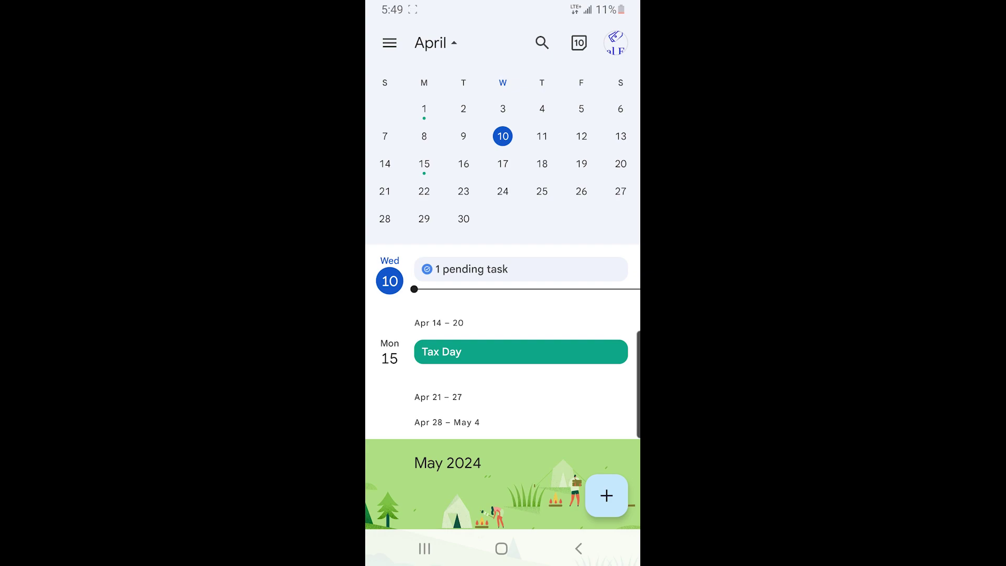
click(620, 164)
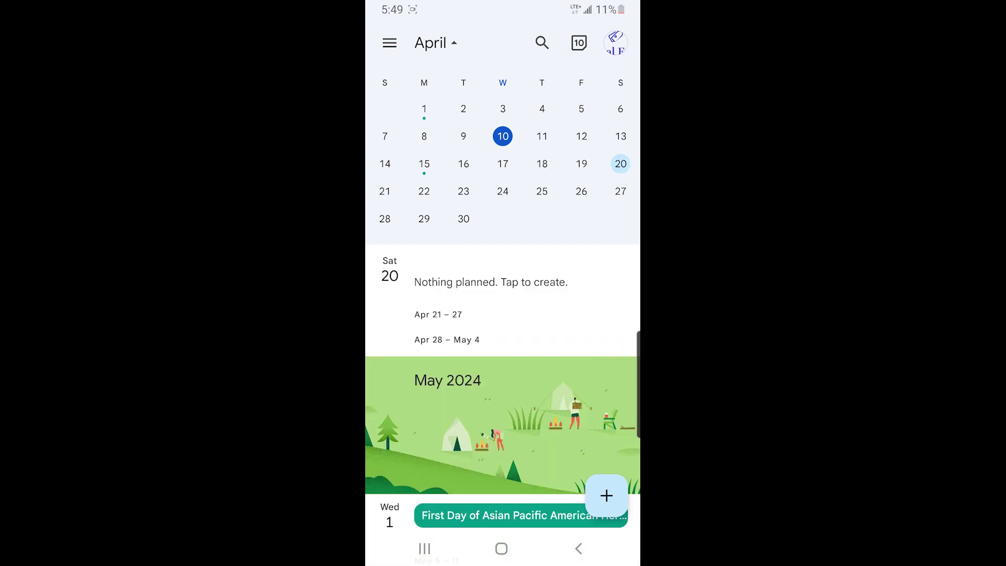
Create a new event for that day and make it all-day
click(606, 495)
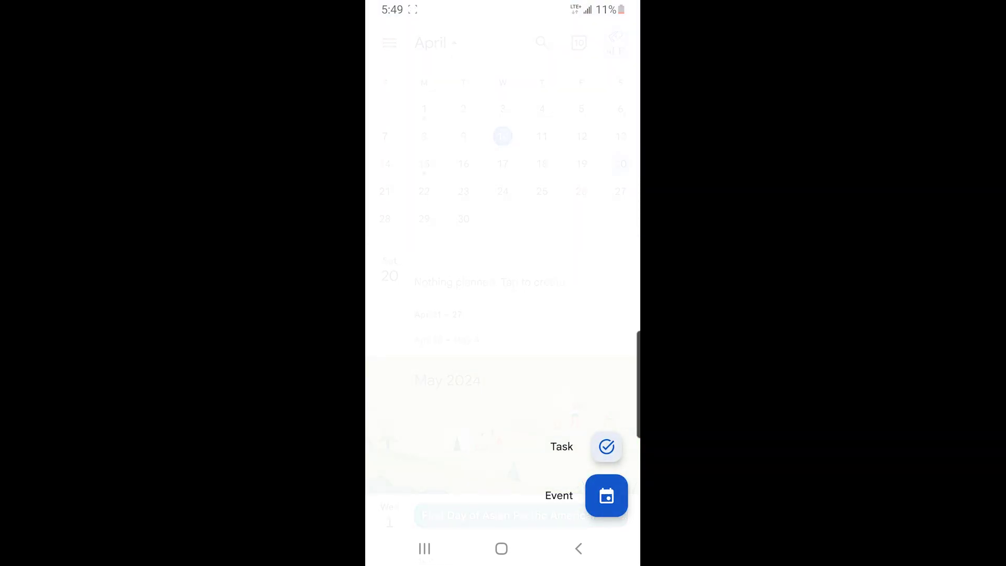
click(605, 495)
text(RO)
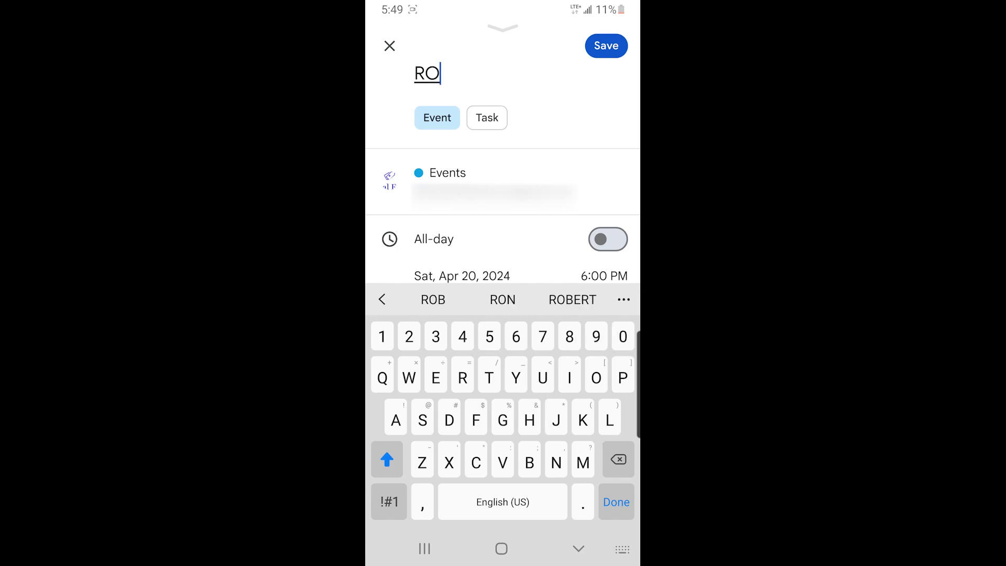
text(BS B Day)
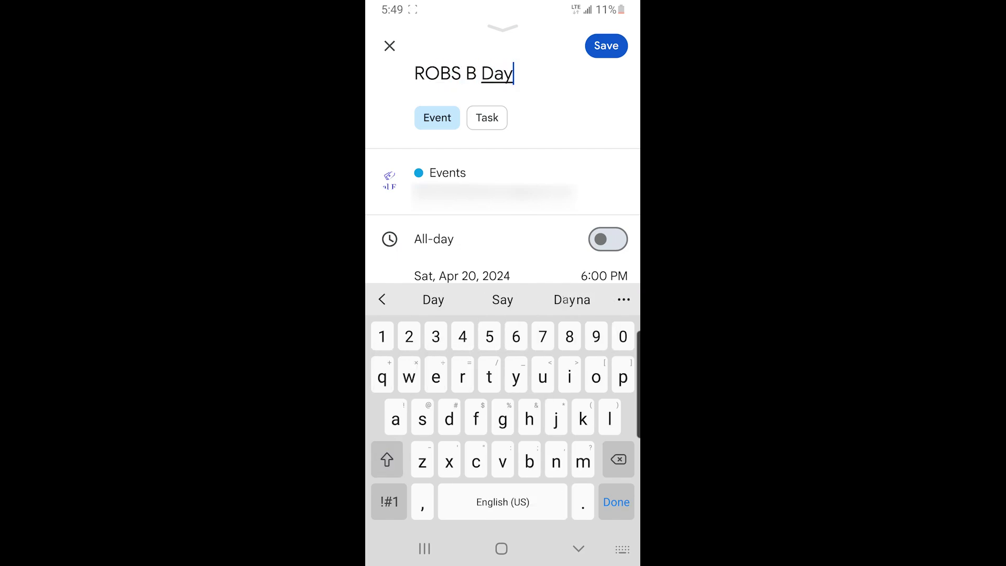
scroll(504, 197, down, 5)
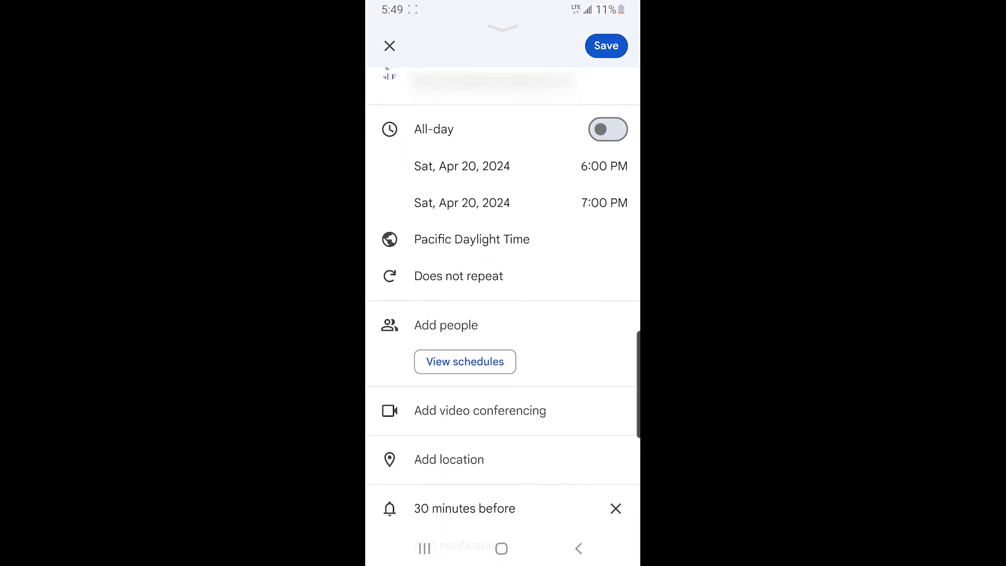
click(608, 130)
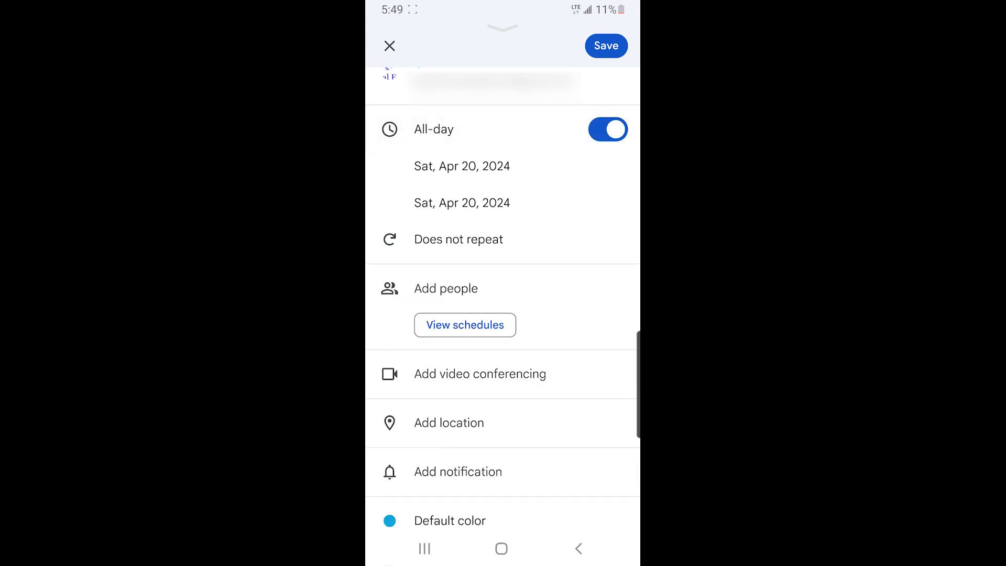
scroll(503, 315, down, 2)
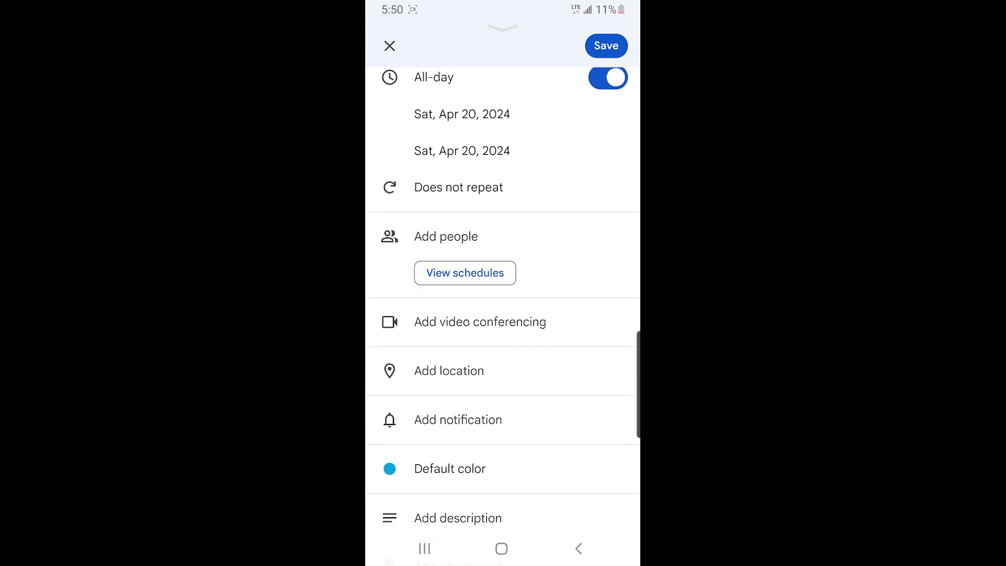
scroll(503, 314, down, 2)
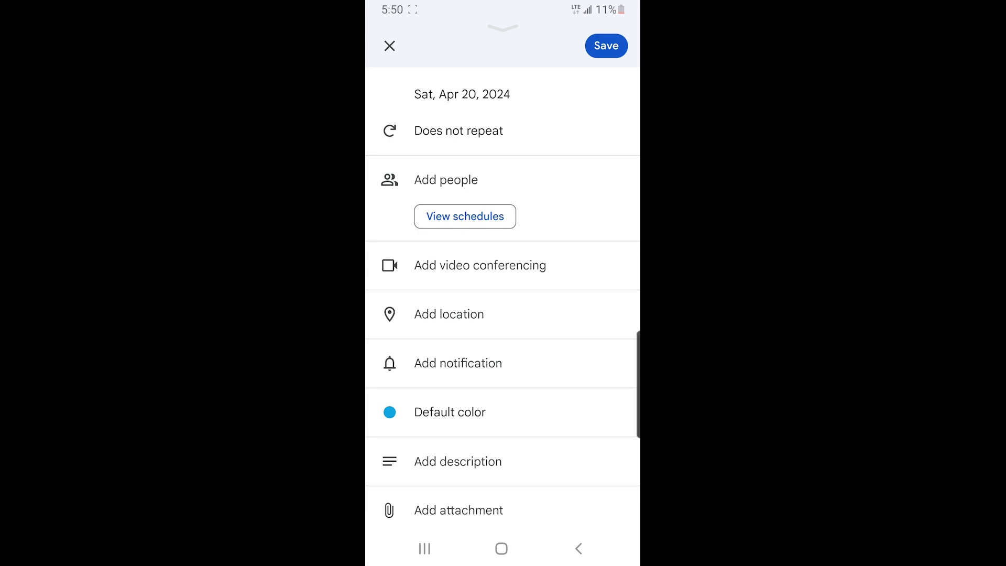
Add the description 'Brings the tables', opening then cancelling the attachment picker
click(457, 461)
text(Brin)
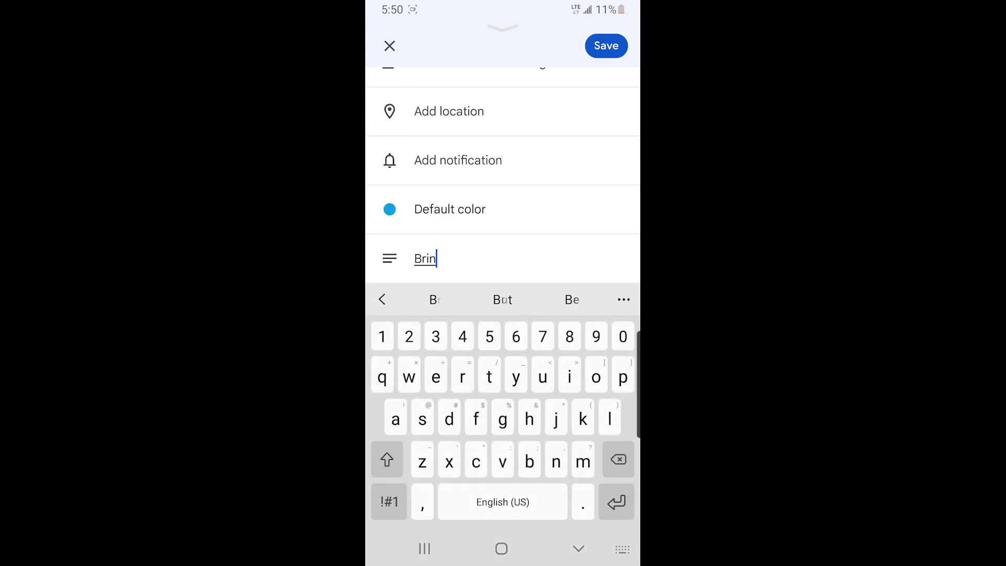
text(gs the tables)
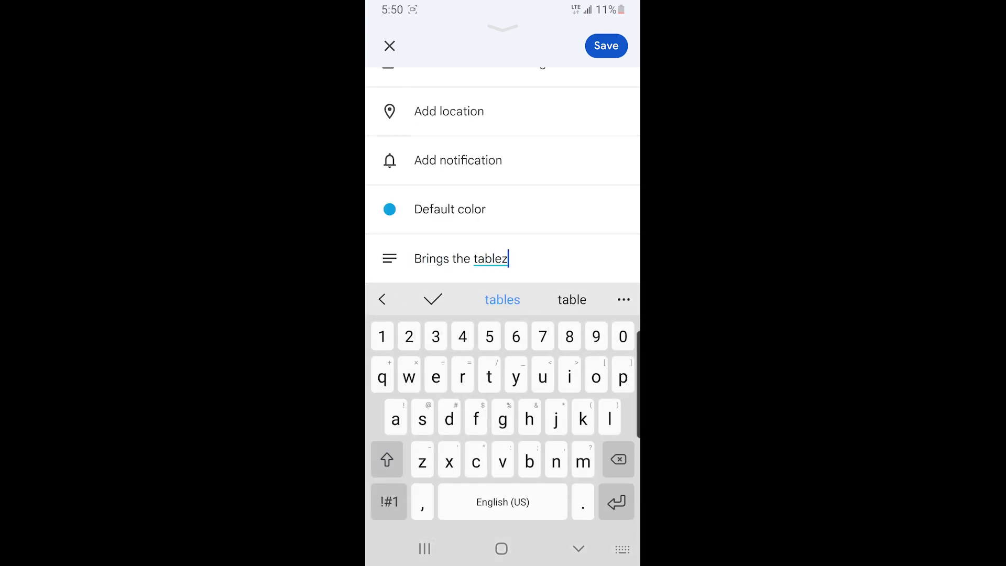
text(z)
key(space)
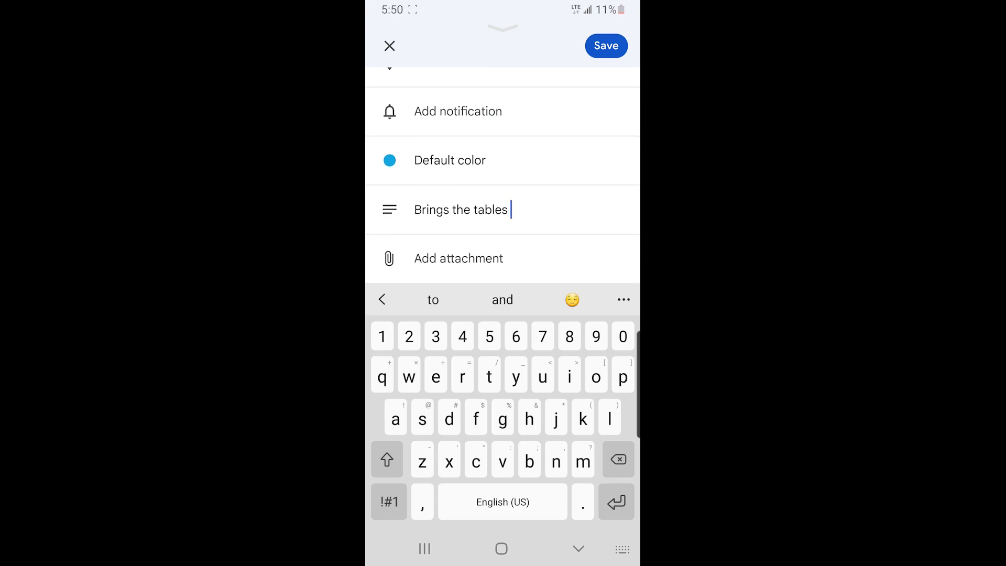
click(458, 258)
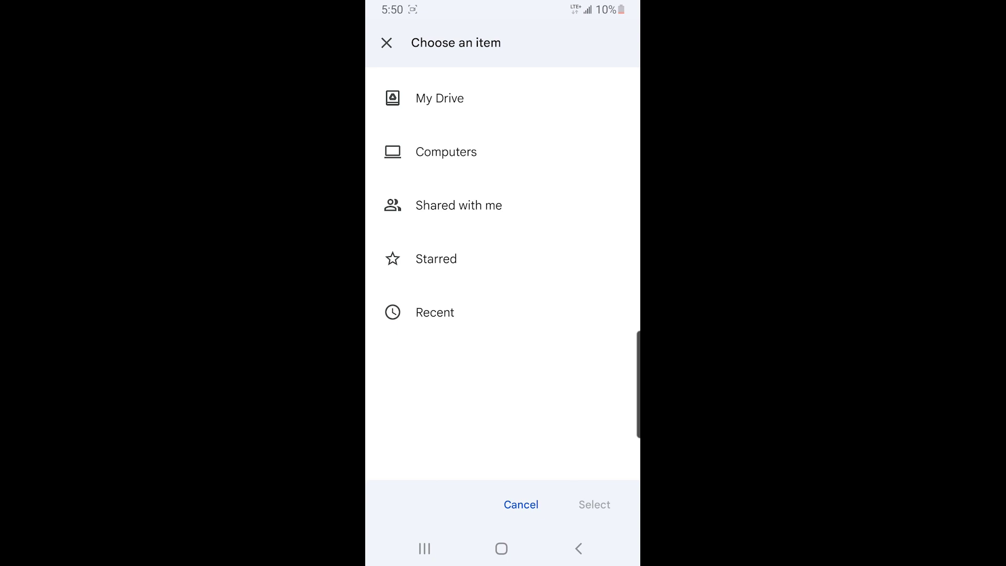
click(520, 505)
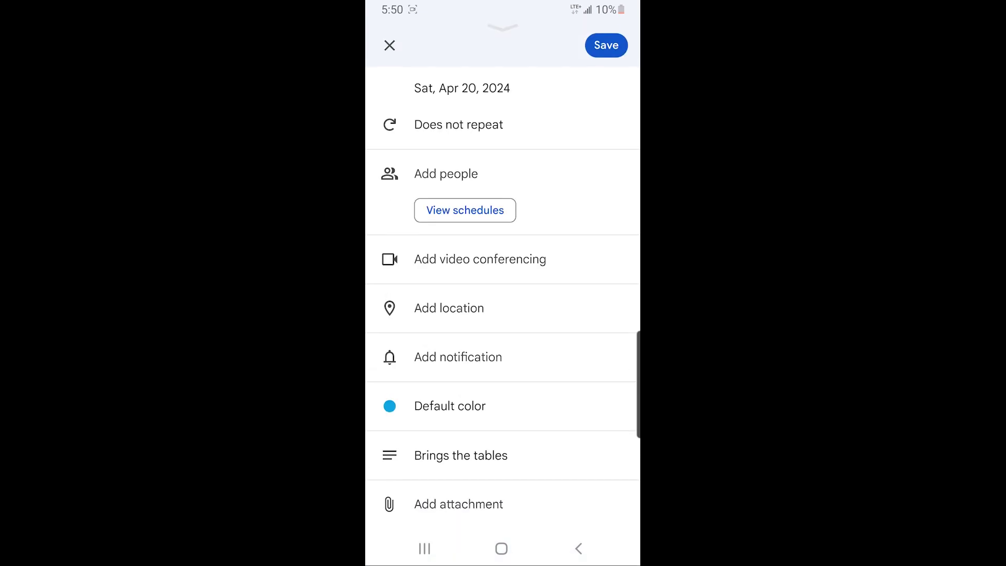
scroll(502, 314, up, 5)
Save the ROBS B Day event
click(502, 73)
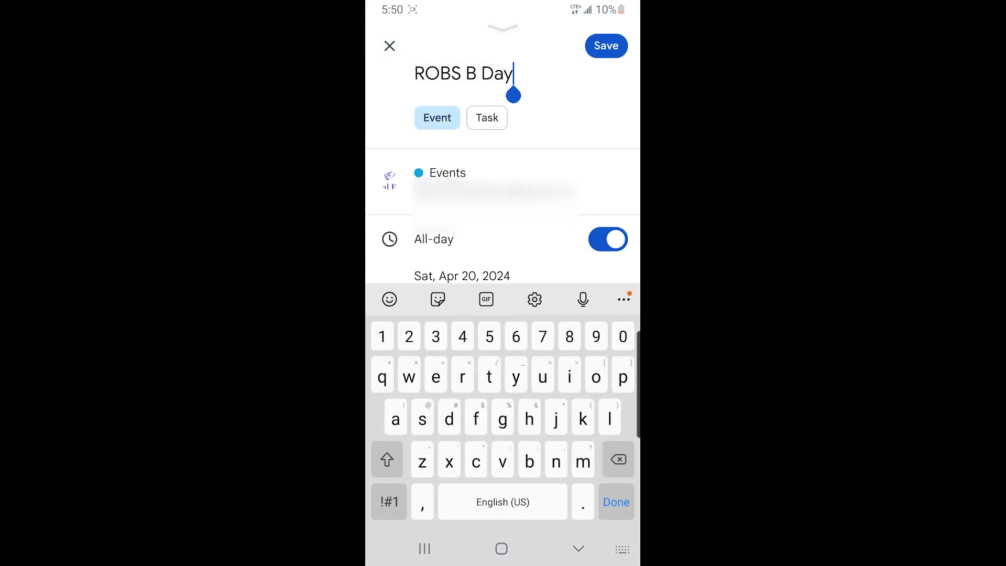
click(606, 45)
click(434, 43)
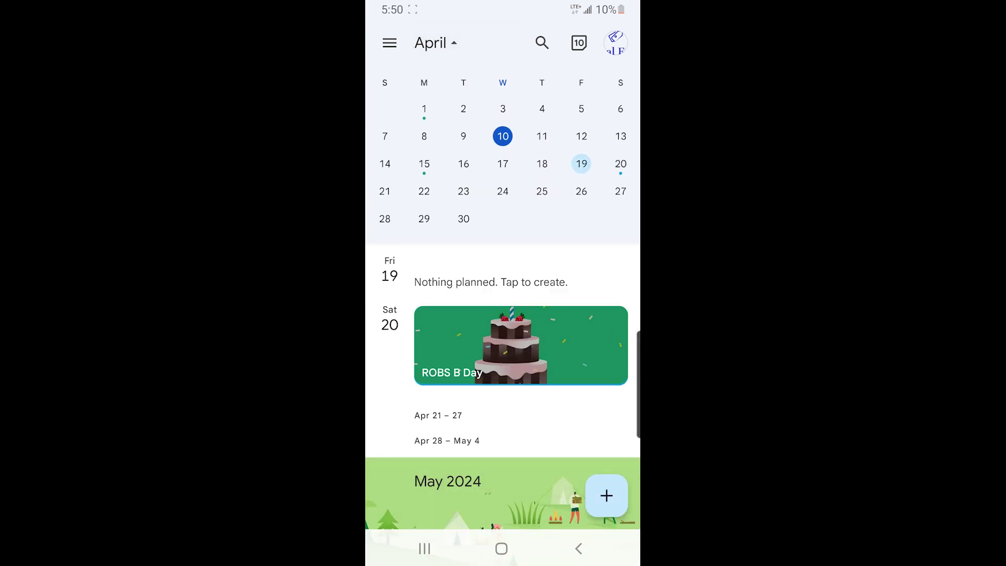
Select Saturday, April 20 in the month overview to list ROBS B Day
click(619, 163)
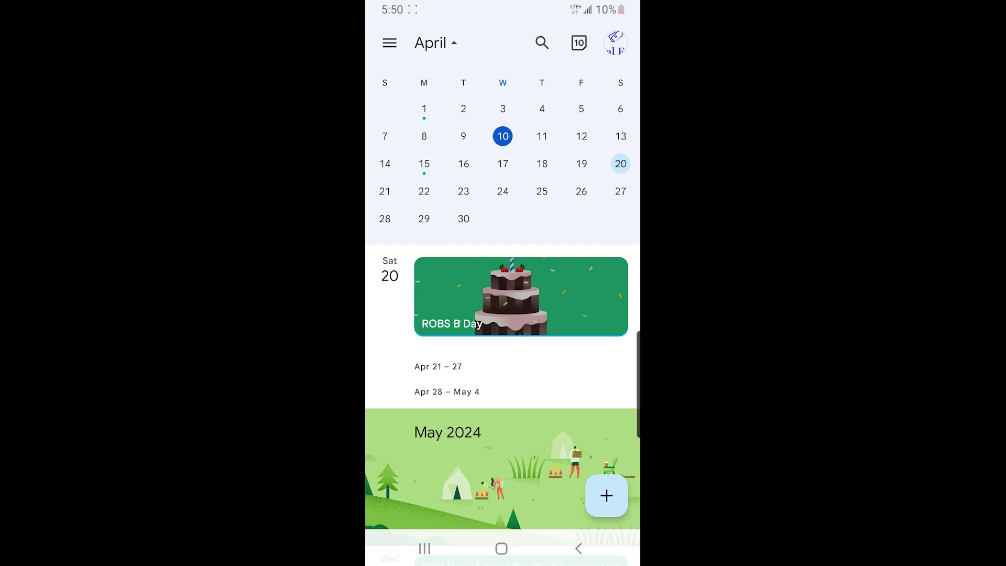